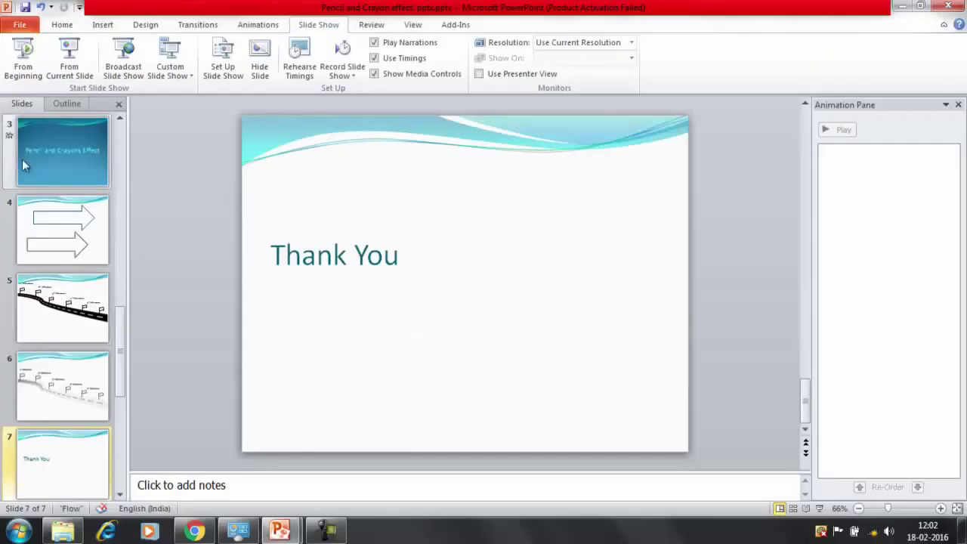
# Step: Insert a new slide after the arrows slide (slide 4) and delete its empty title placeholder
pyautogui.click(52, 214)
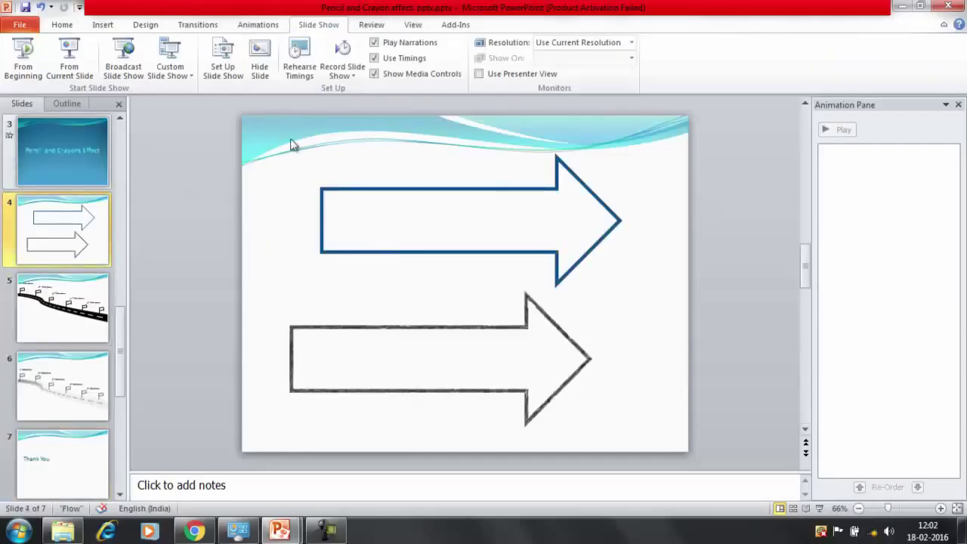
pyautogui.click(365, 189)
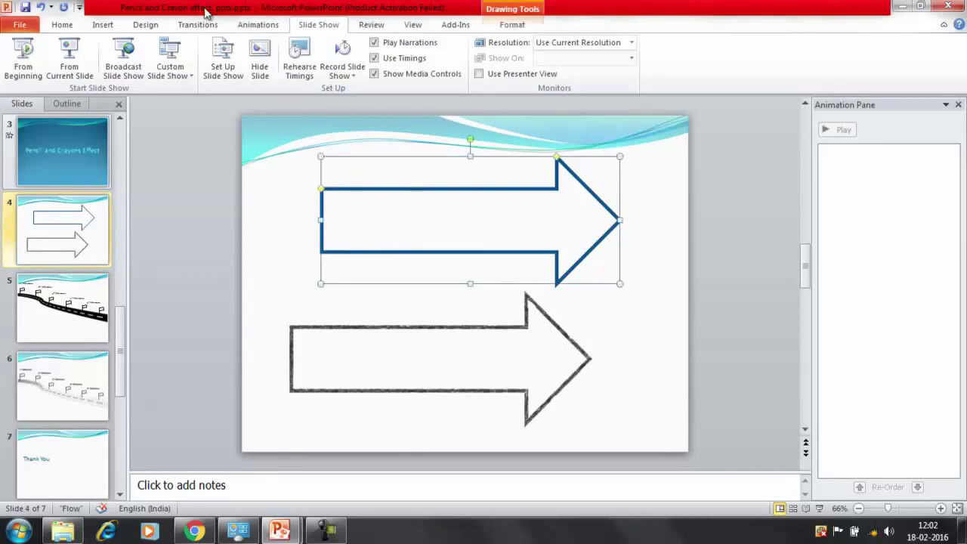
pyautogui.rightClick(105, 235)
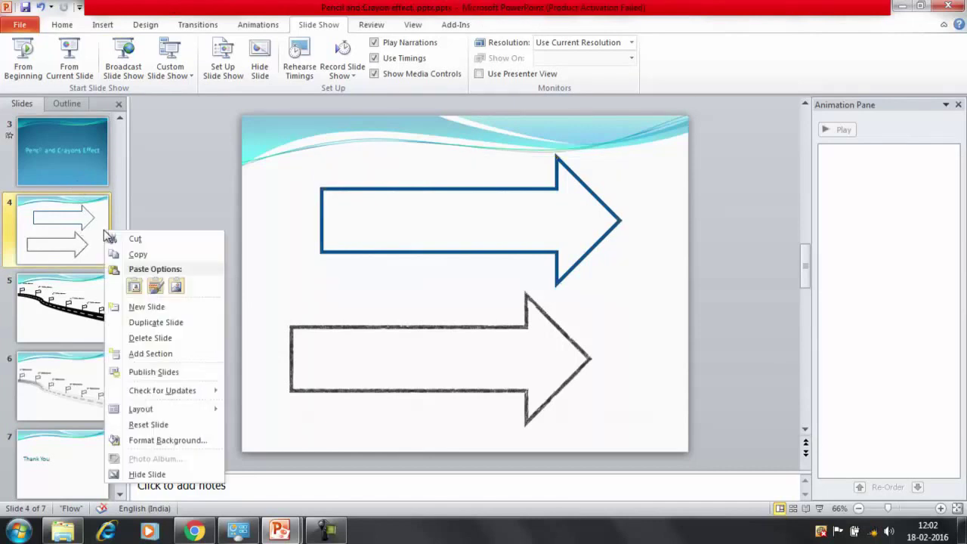
pyautogui.click(166, 307)
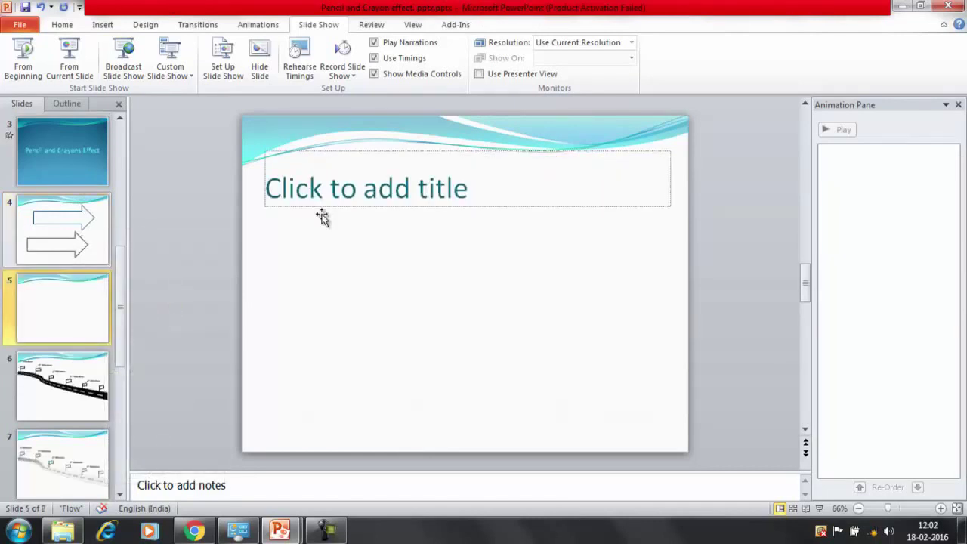
pyautogui.click(319, 207)
pyautogui.press('Delete')
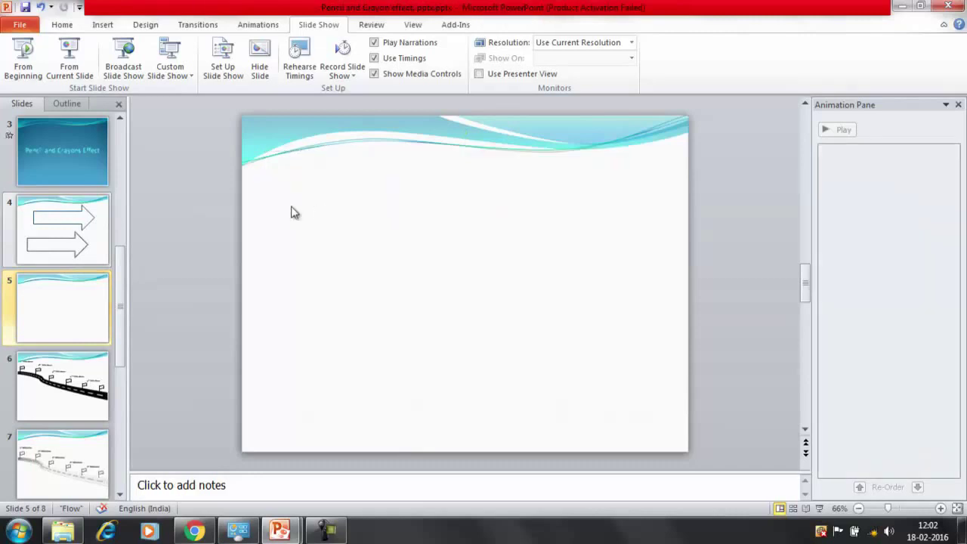
pyautogui.click(106, 27)
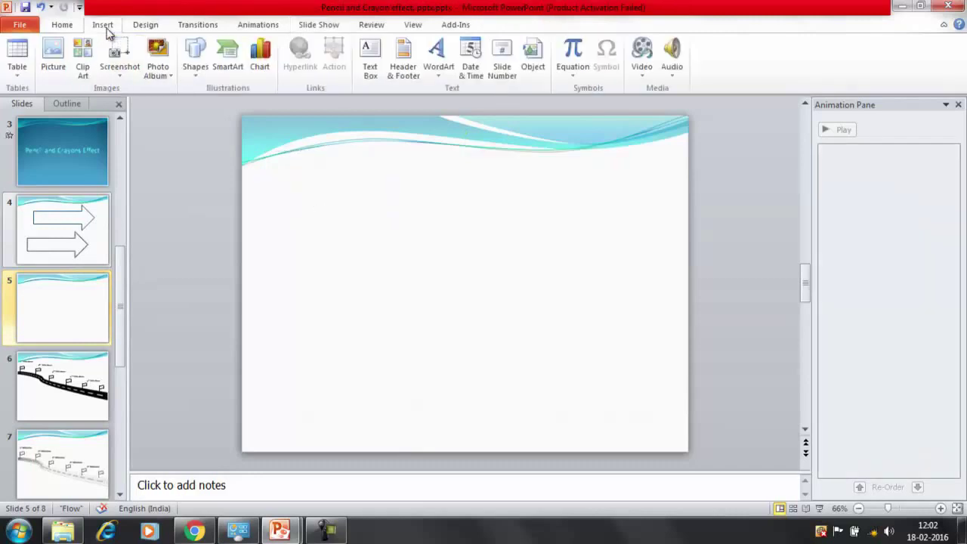
# Step: Draw a Smiley Face shape on the new slide and stretch it wider and taller
pyautogui.click(194, 70)
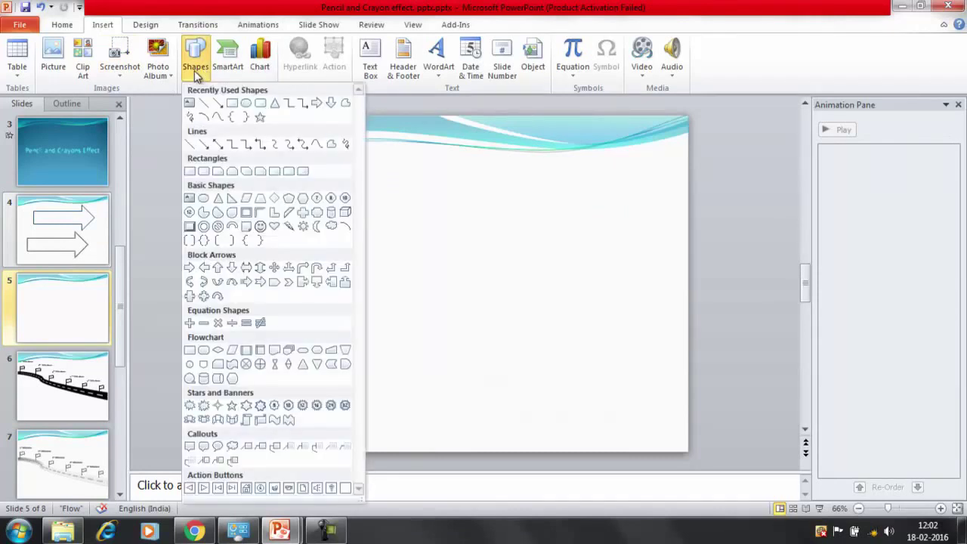
pyautogui.click(260, 229)
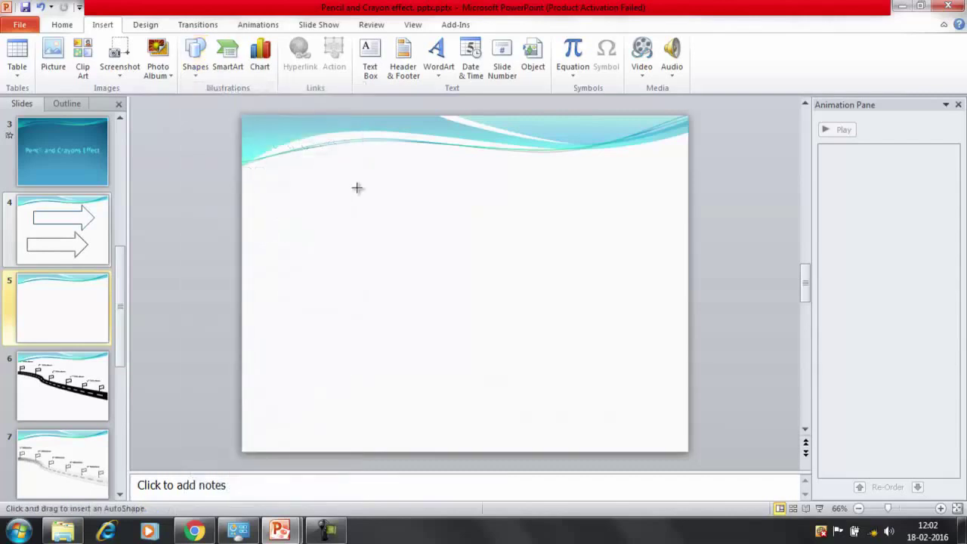
pyautogui.click(357, 187)
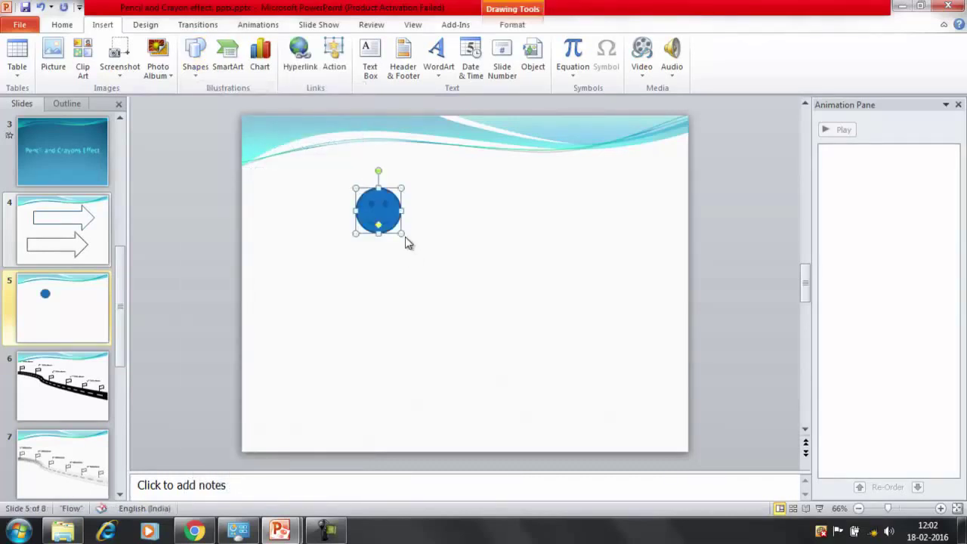
pyautogui.moveTo(401, 232); pyautogui.dragTo(465, 262)
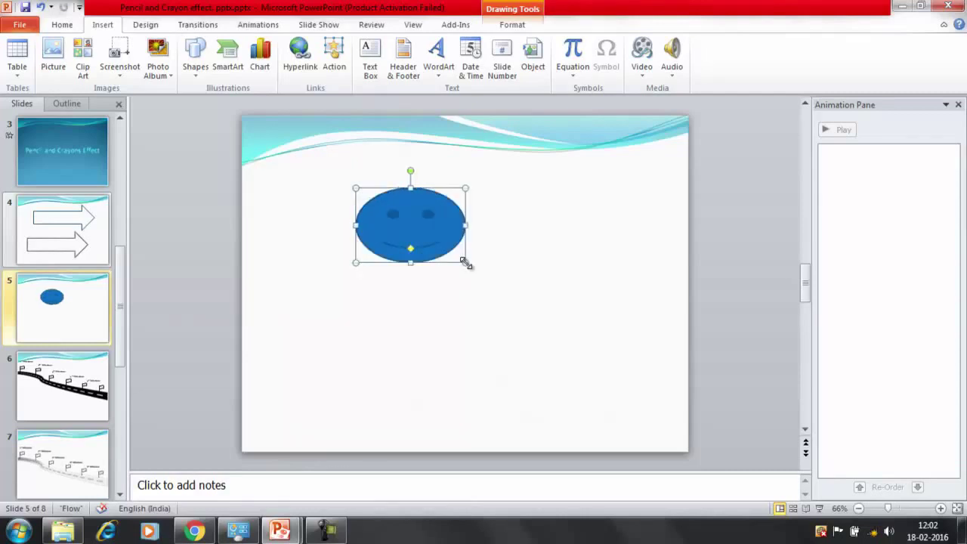
# Step: Restyle the smiley with the first shape style: white fill and black outline
pyautogui.click(512, 25)
pyautogui.click(460, 76)
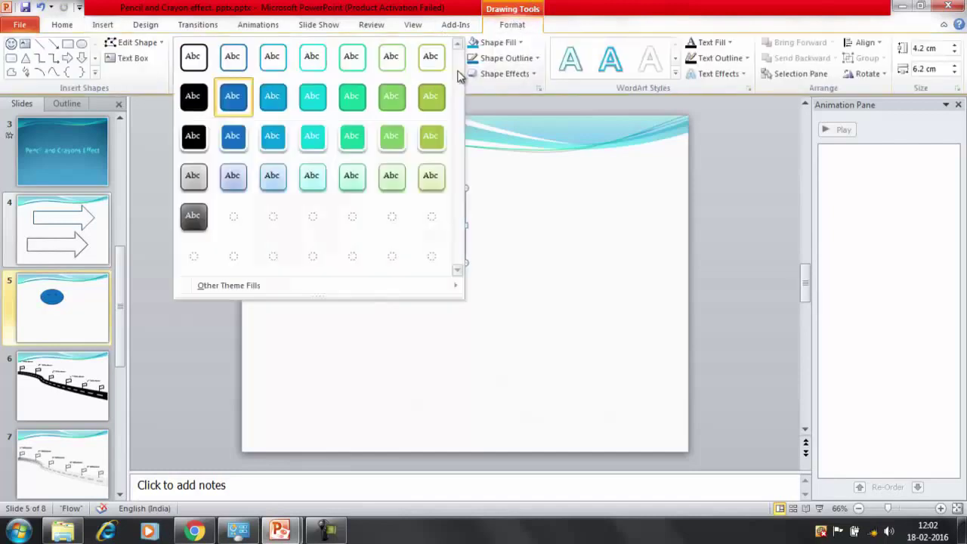
pyautogui.click(192, 60)
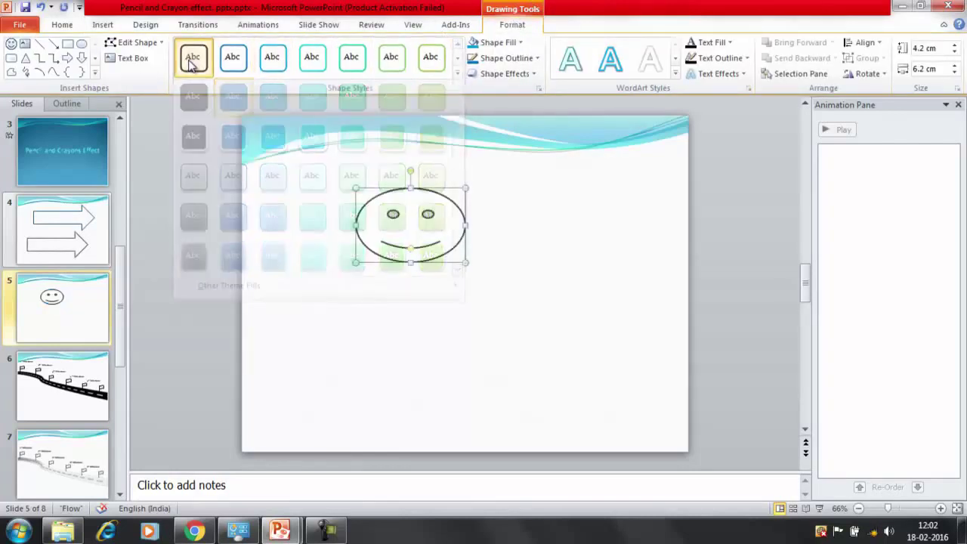
pyautogui.click(521, 239)
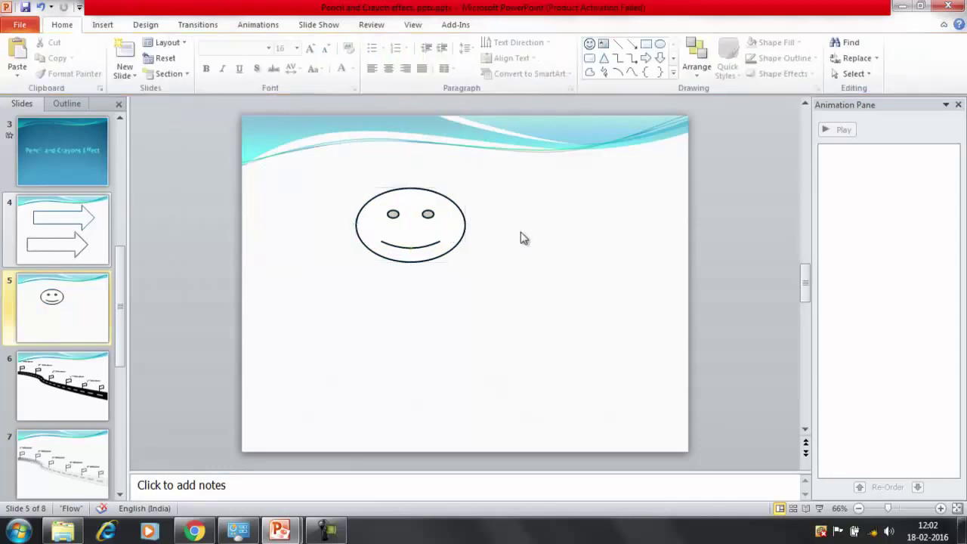
# Step: Paste the smiley as a picture and nudge the copy directly below the original
pyautogui.click(457, 210)
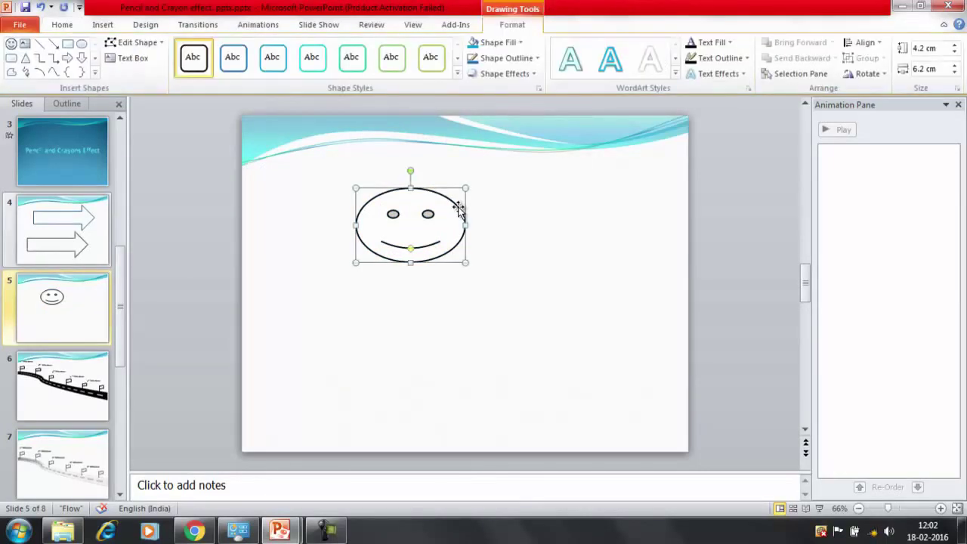
pyautogui.rightClick(568, 328)
pyautogui.click(618, 381)
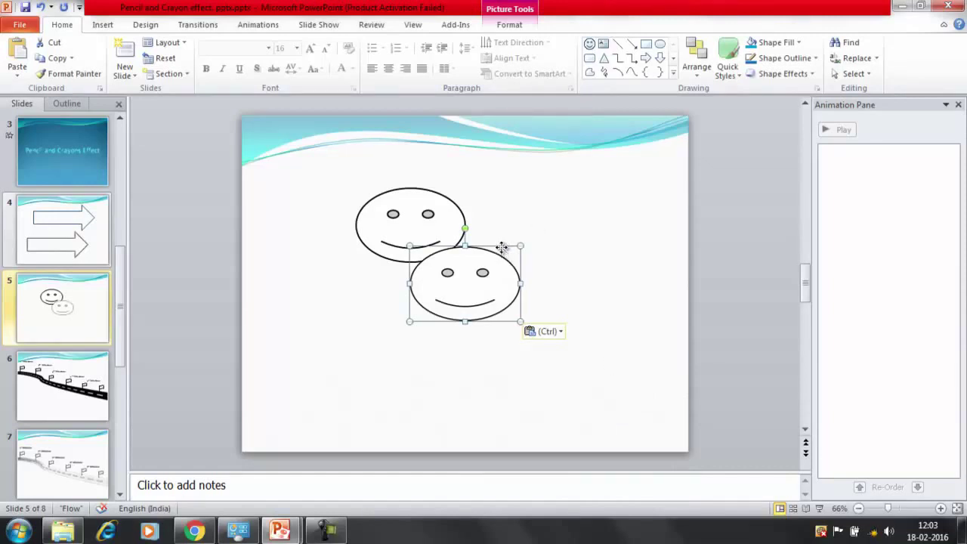
pyautogui.press('Down')
pyautogui.press('Down')
pyautogui.press('Down')
pyautogui.press('Down')
pyautogui.press('Down')
pyautogui.press('Down')
pyautogui.press('Down')
pyautogui.press('Down')
pyautogui.press('Down')
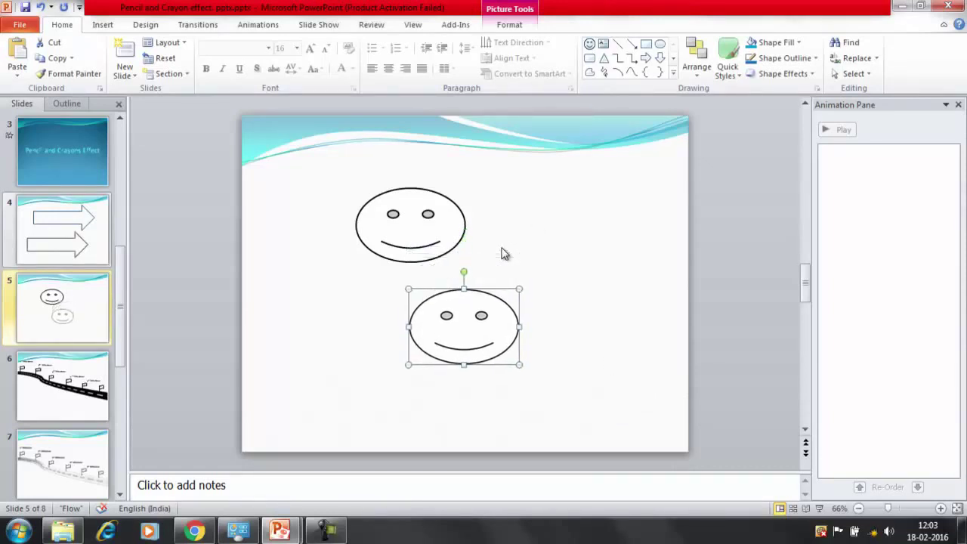
pyautogui.press('Left')
pyautogui.press('Left')
pyautogui.press('Left')
pyautogui.press('Left')
pyautogui.press('Left')
pyautogui.press('Left')
pyautogui.press('Left')
pyautogui.press('Left')
pyautogui.press('Left')
pyautogui.press('Left')
pyautogui.press('Left')
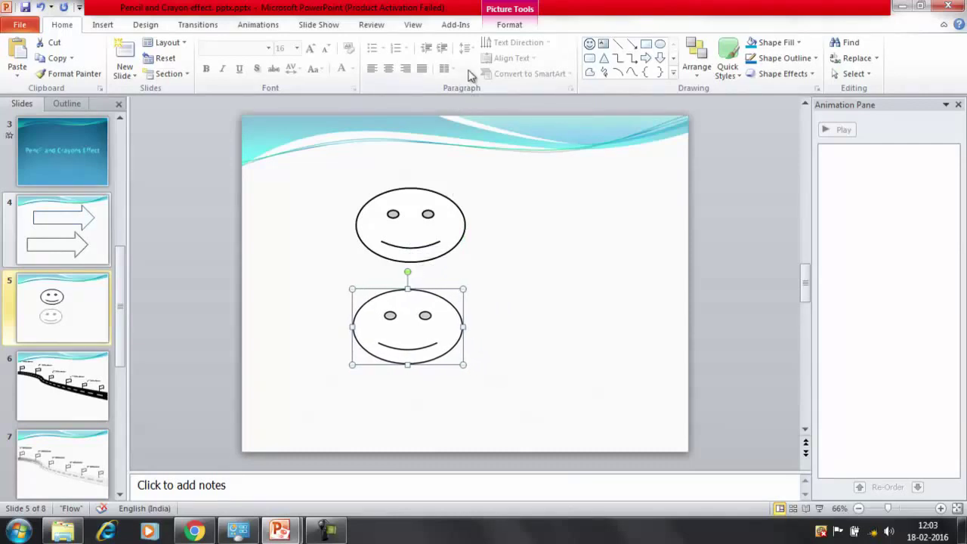
# Step: Apply the Pencil Sketch artistic effect to the pasted smiley and enlarge it to 6.27 × 9.2 cm
pyautogui.click(514, 29)
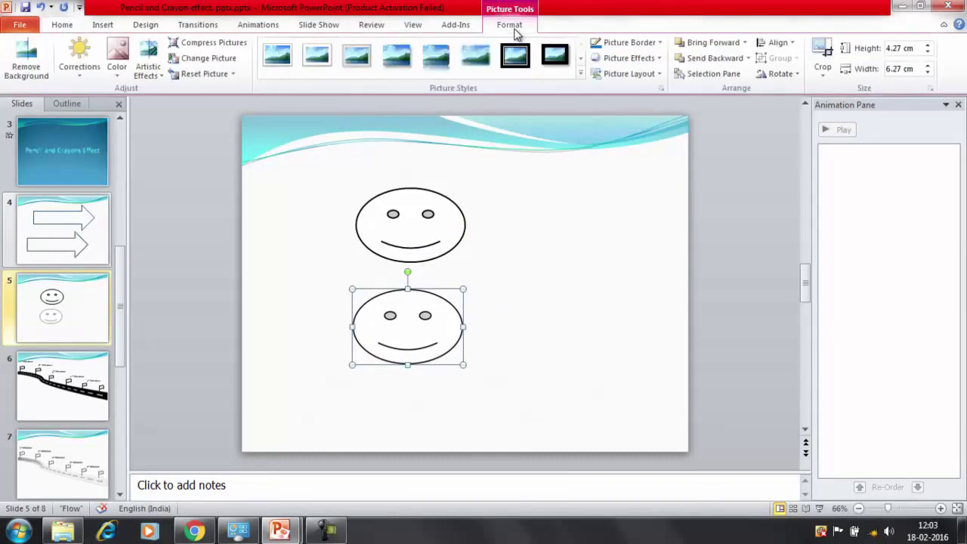
pyautogui.click(164, 83)
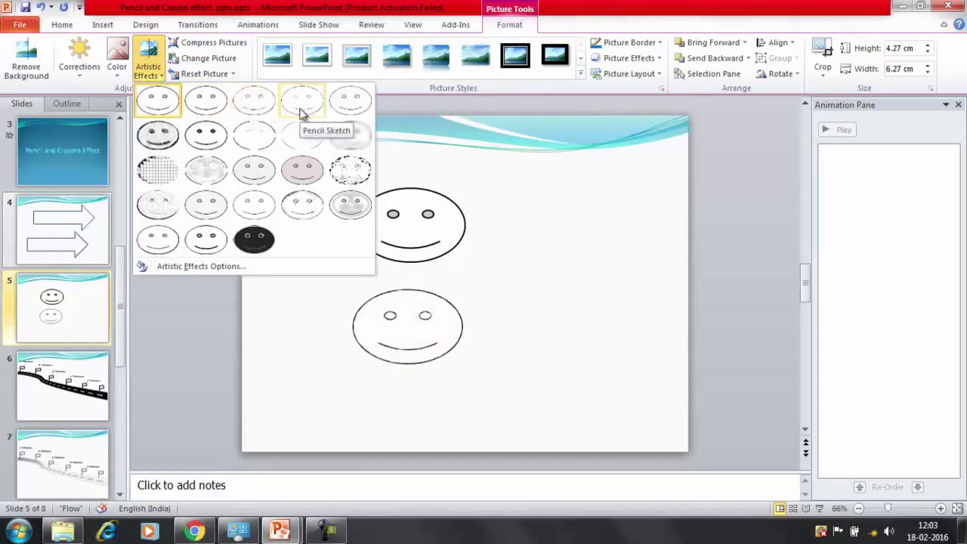
pyautogui.click(300, 110)
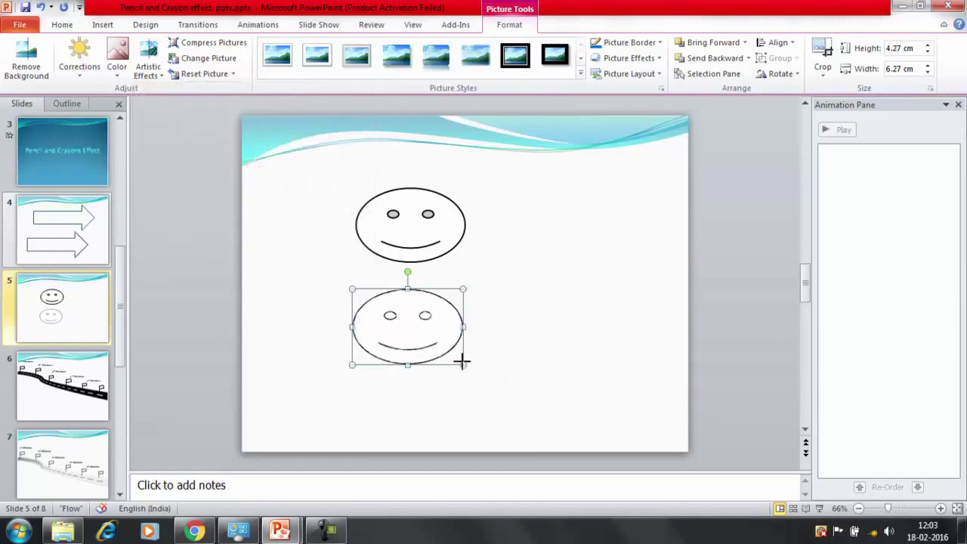
pyautogui.moveTo(464, 365); pyautogui.dragTo(514, 400)
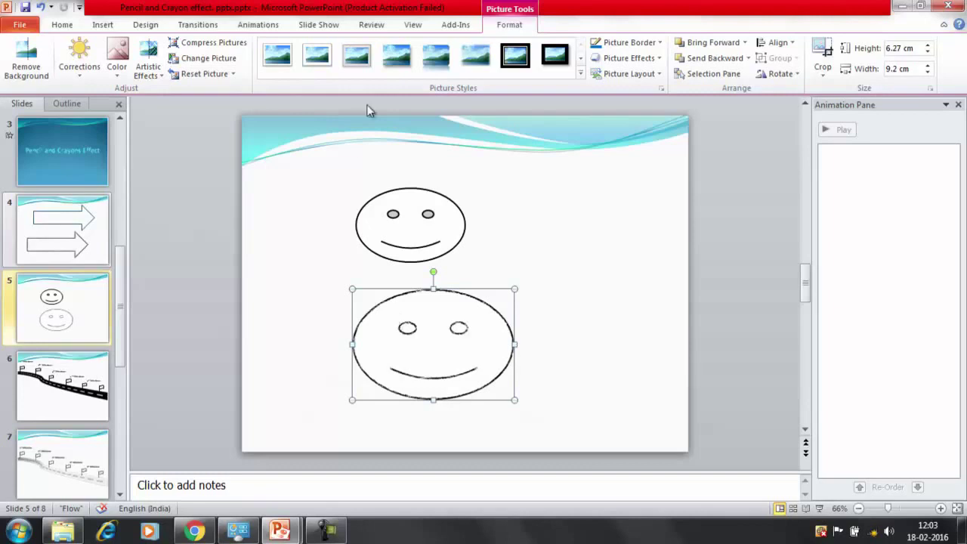
# Step: Show the Slide Show tab commands for slide 5
pyautogui.click(329, 26)
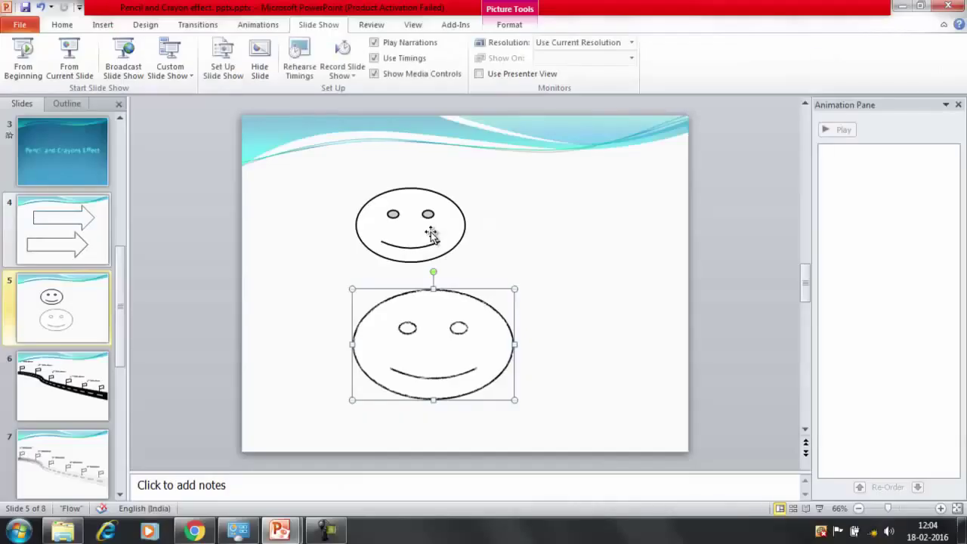
# Step: Open slide 7 and select its sketched milestone road picture to show picture formatting tools
pyautogui.click(89, 406)
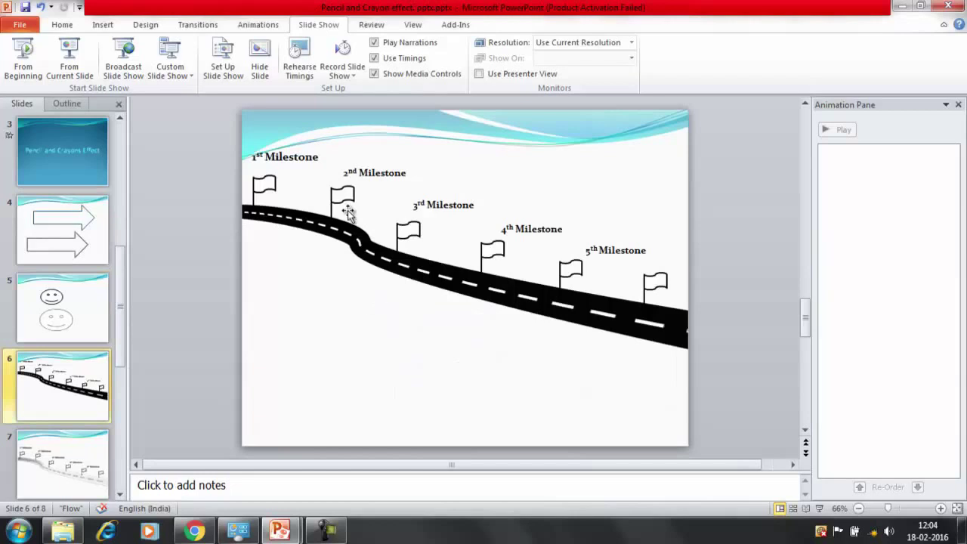
pyautogui.click(457, 265)
pyautogui.click(92, 456)
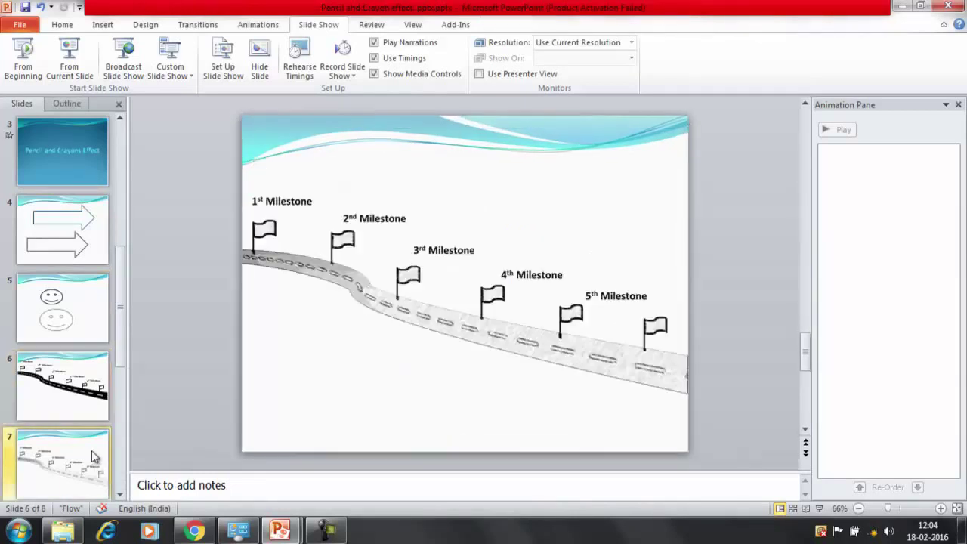
pyautogui.click(293, 270)
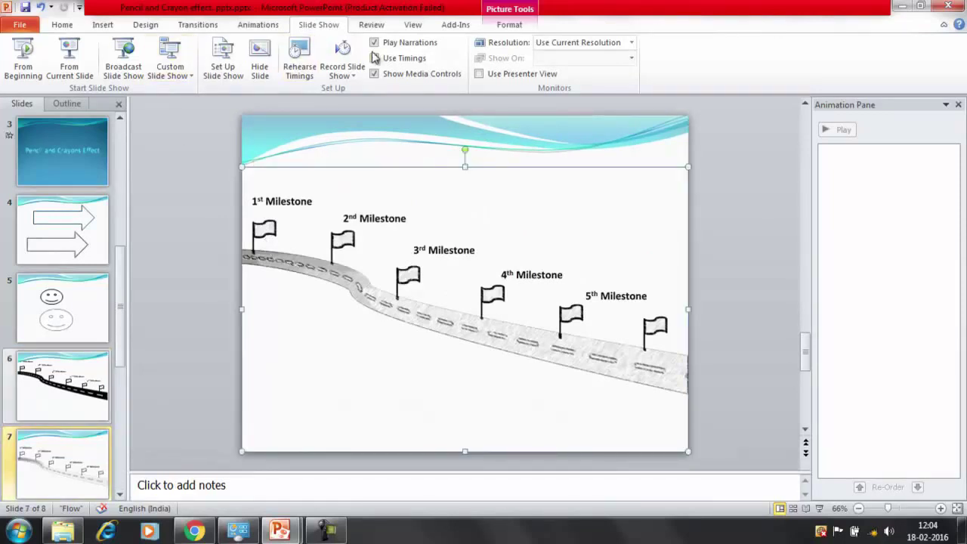
pyautogui.click(503, 30)
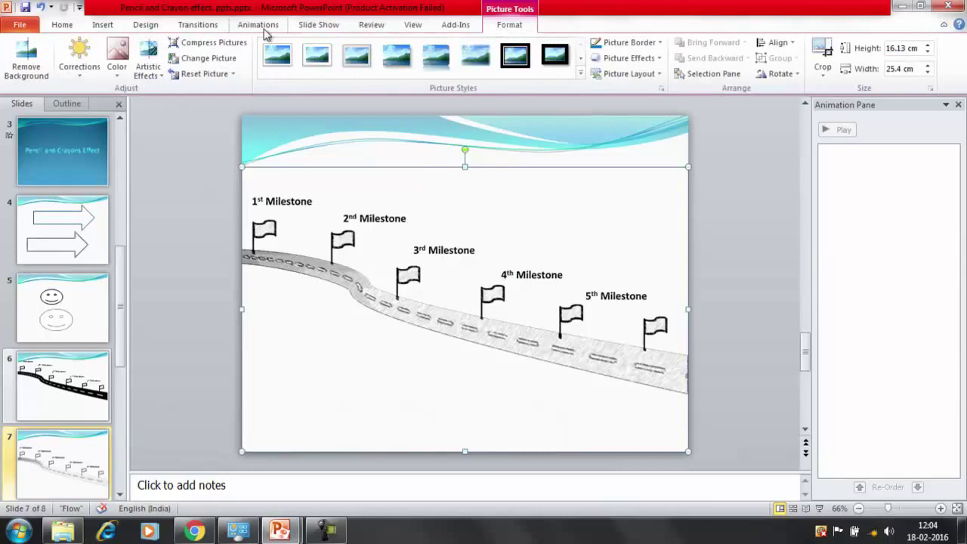
# Step: Preview artistic effects on the road picture without applying any, then return to slide 4
pyautogui.click(164, 75)
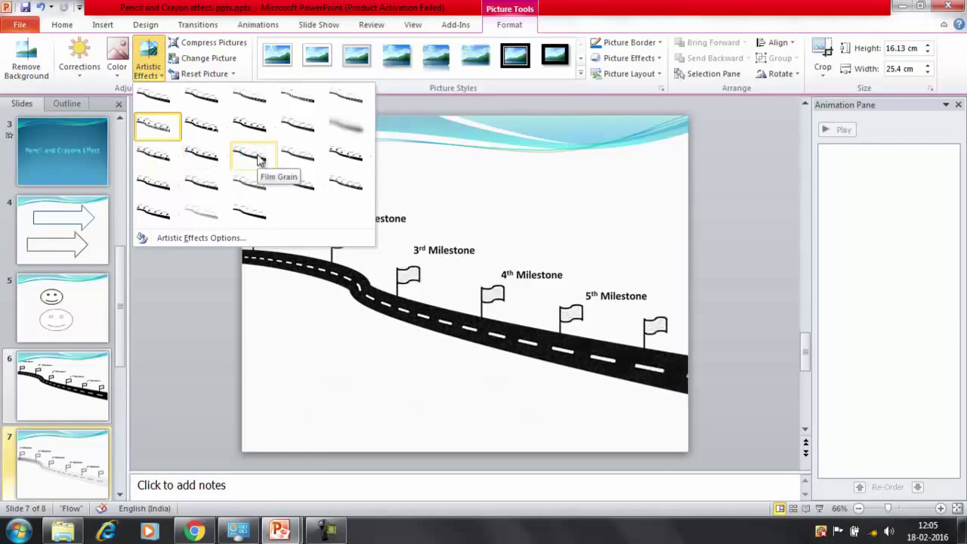
pyautogui.click(438, 122)
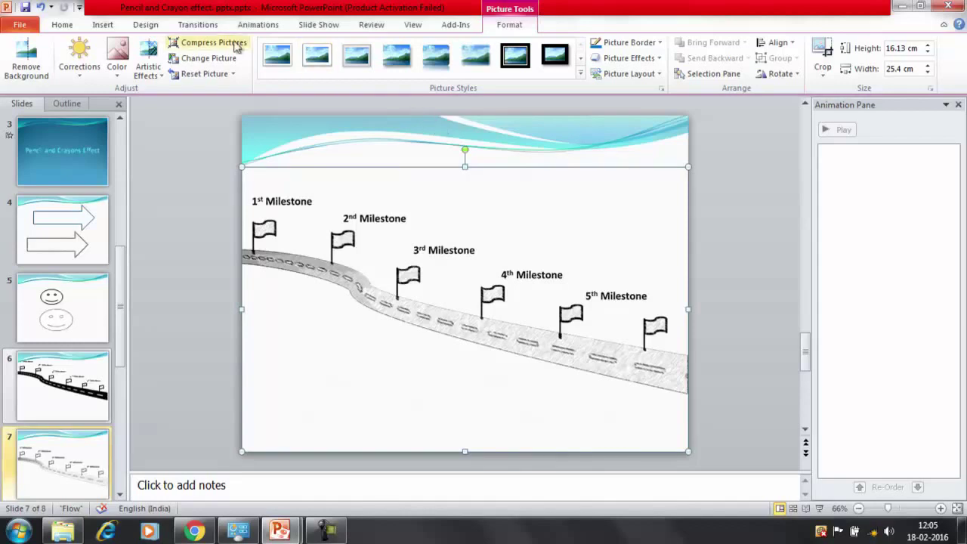
pyautogui.click(54, 235)
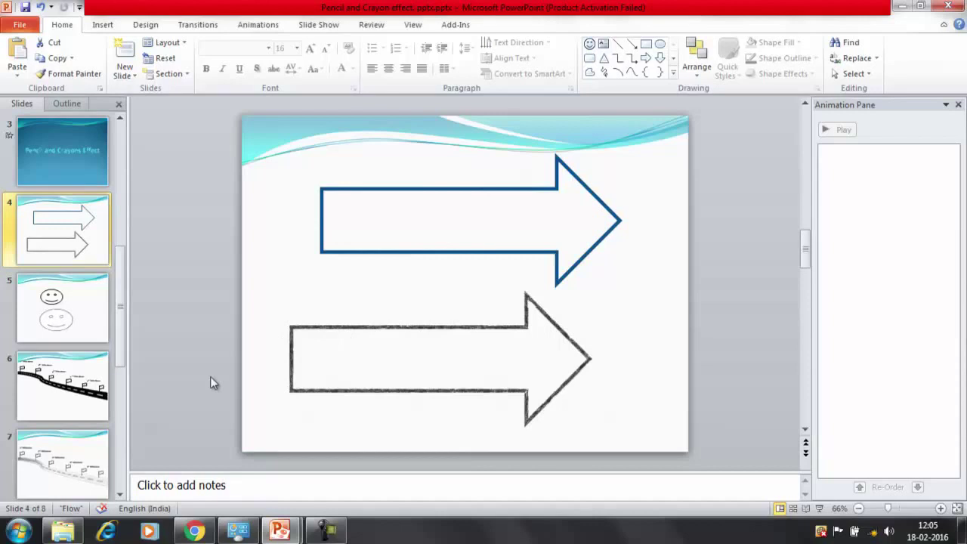
# Step: Open slide 8, the closing Thank You slide
pyautogui.click(120, 495)
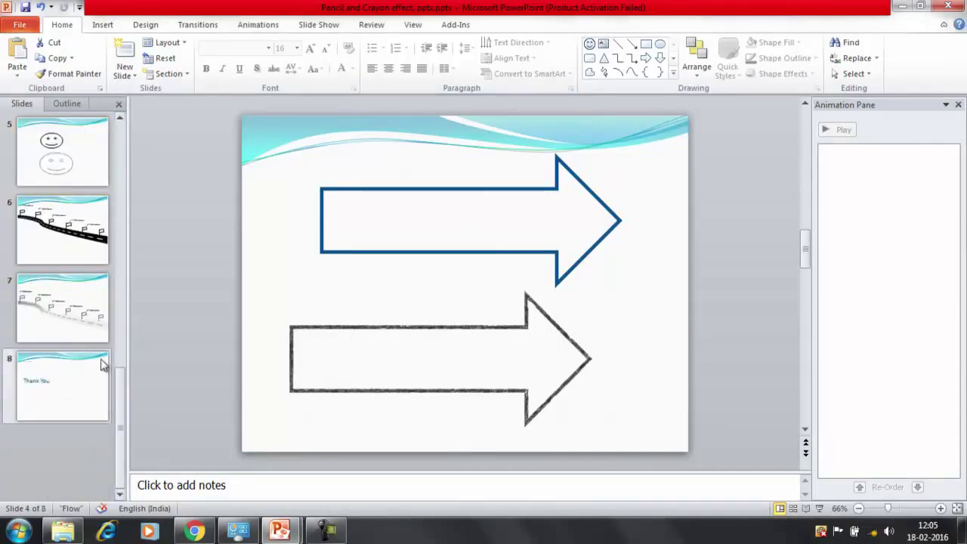
pyautogui.click(74, 392)
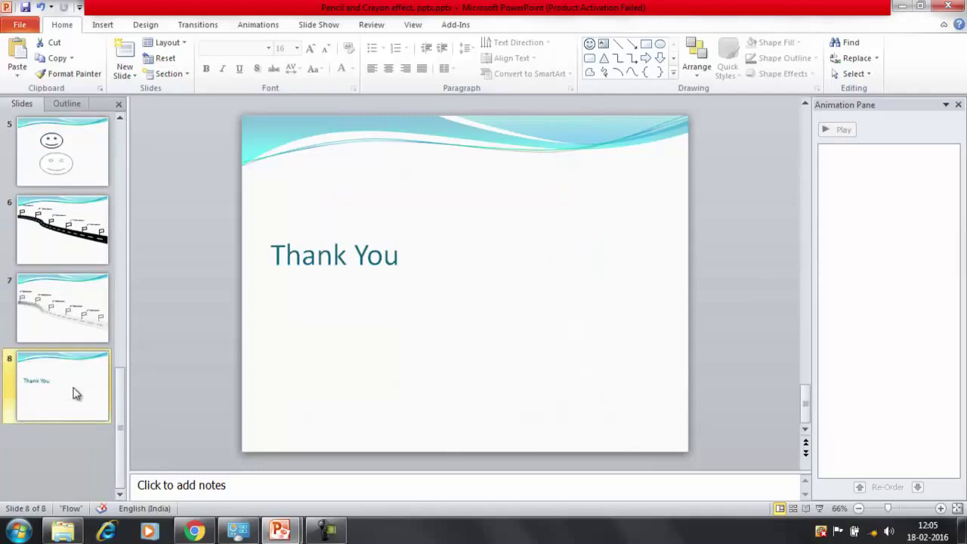